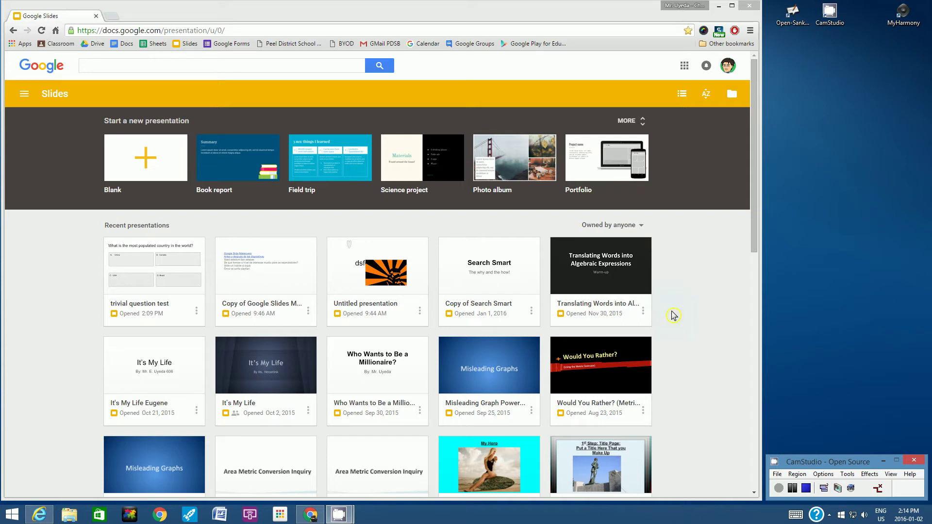
In a new browser tab, search Google for 'most populated countries'.
click(107, 19)
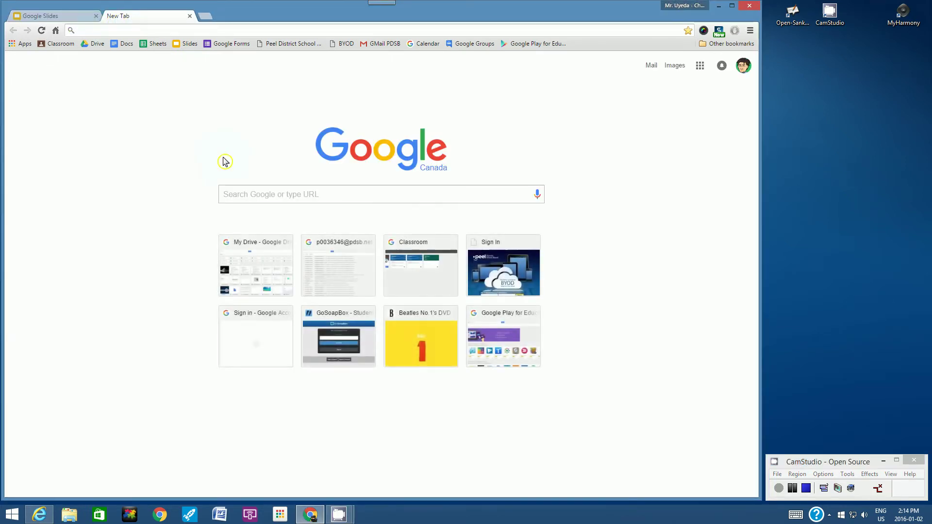
click(238, 196)
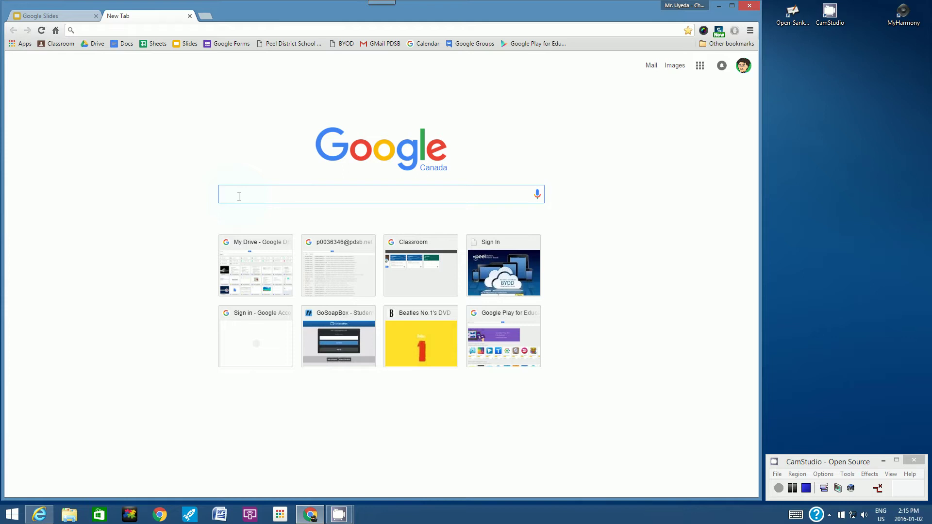
text(most)
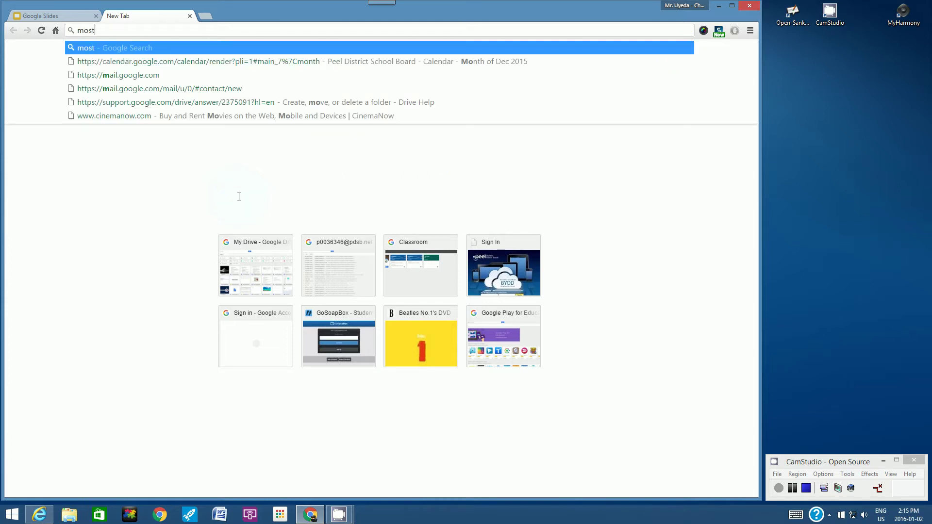
text( populated countries)
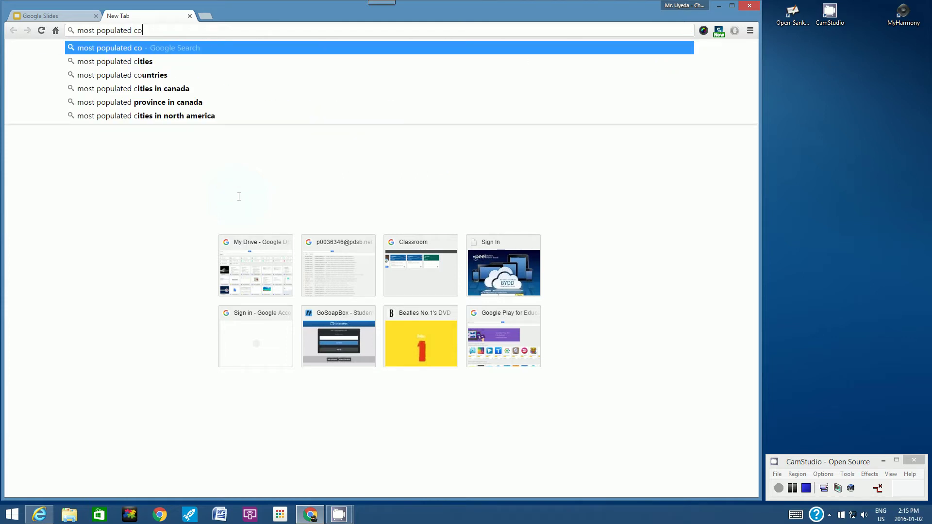
key(Return)
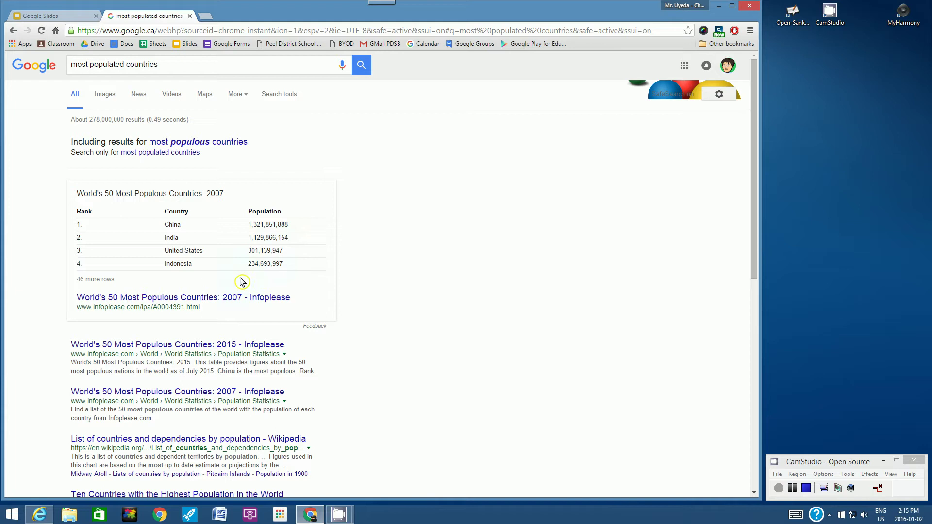
Create a blank Google Slides presentation and rename it 'Trivial Question Test'.
click(56, 16)
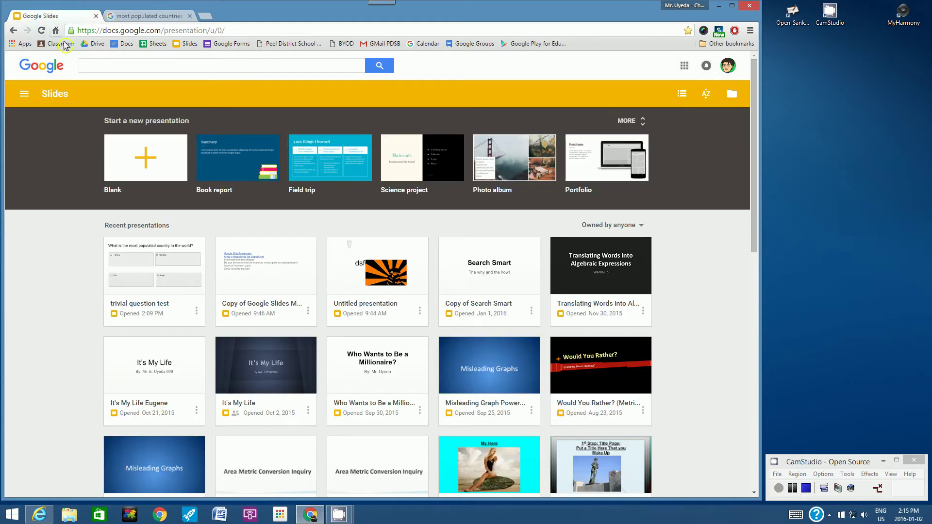
click(143, 164)
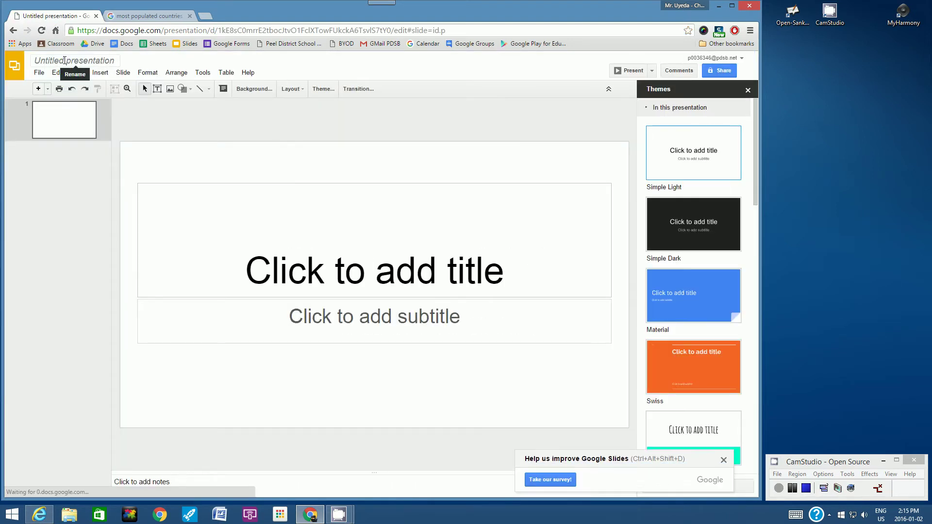
click(65, 60)
text(Trivia)
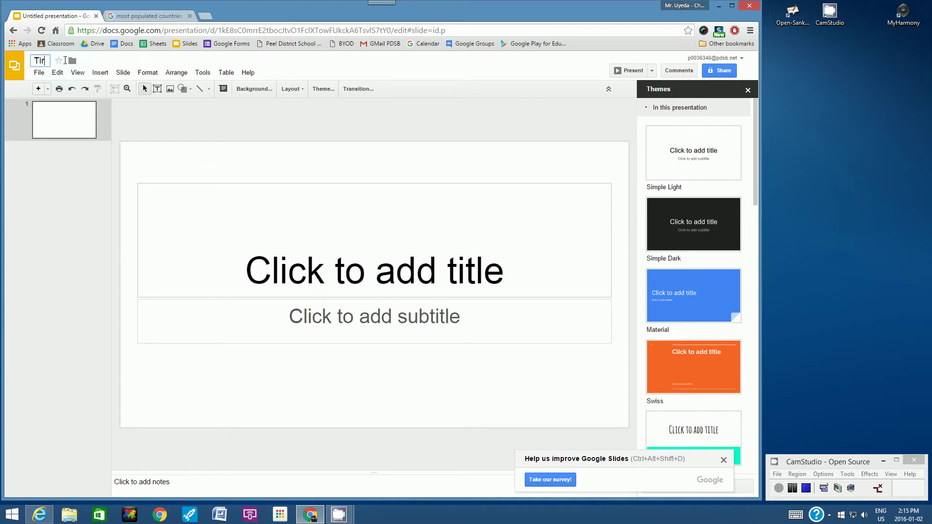
key(BackSpace)
key(BackSpace)
key(BackSpace)
key(BackSpace)
key(BackSpace)
text(irivial Q)
text(ue)
text(stion Ti)
key(BackSpace)
key(BackSpace)
key(BackSpace)
key(BackSpace)
key(BackSpace)
key(BackSpace)
key(BackSpace)
key(BackSpace)
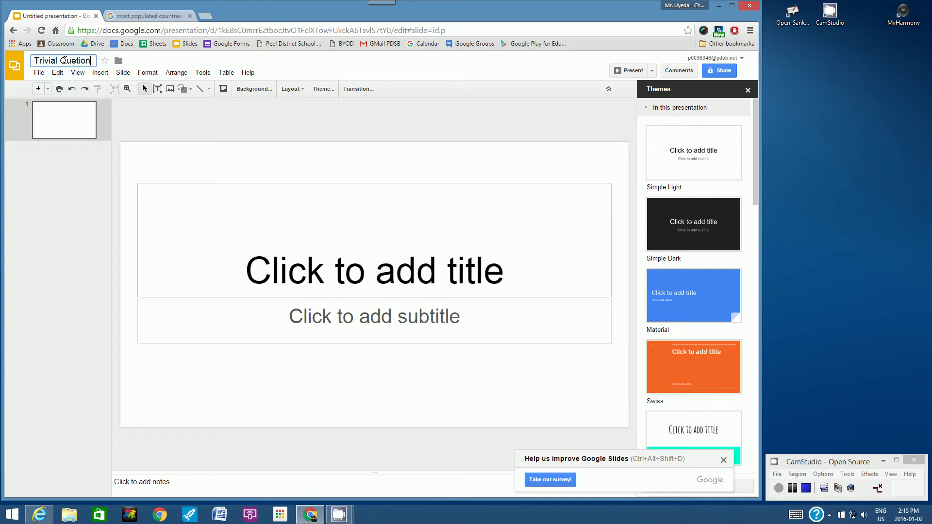
text(t)
key(BackSpace)
text(stion Test)
click(75, 192)
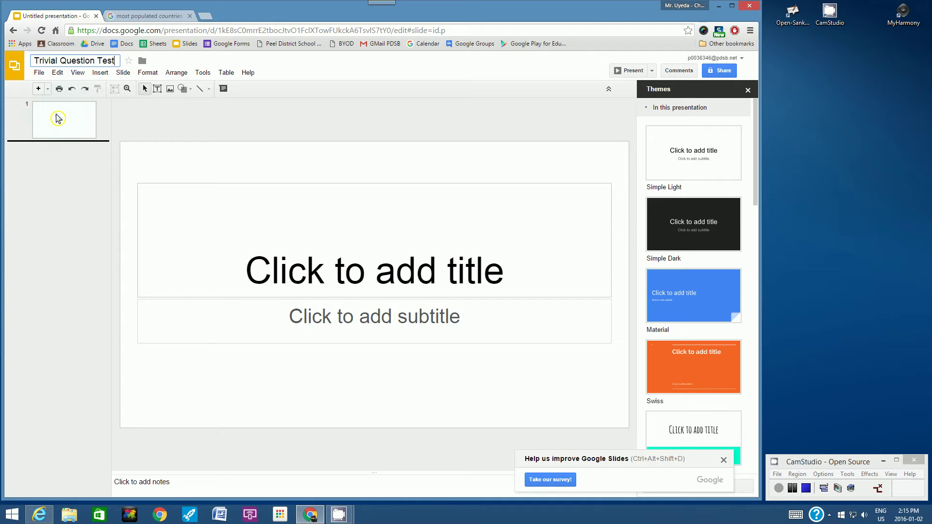
Add slide 2 titled 'What is the second most populated country in the world?'.
click(38, 89)
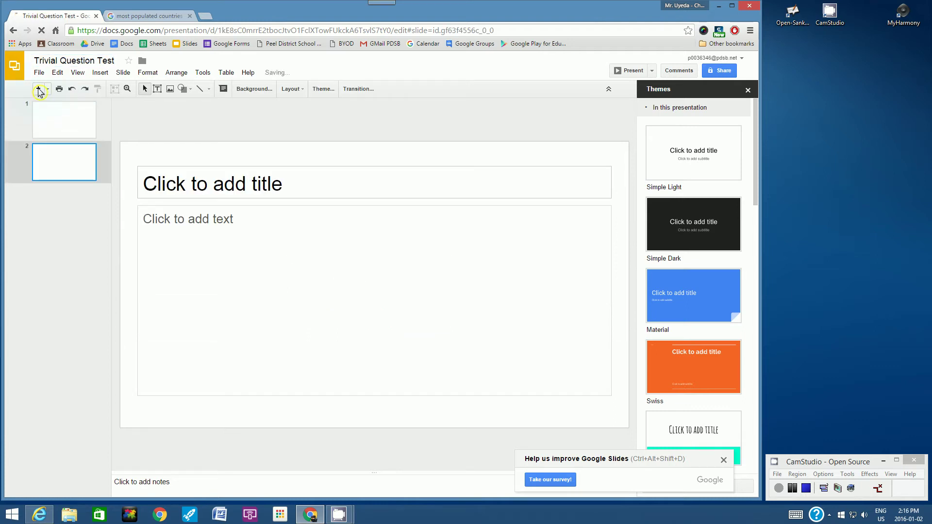
click(207, 184)
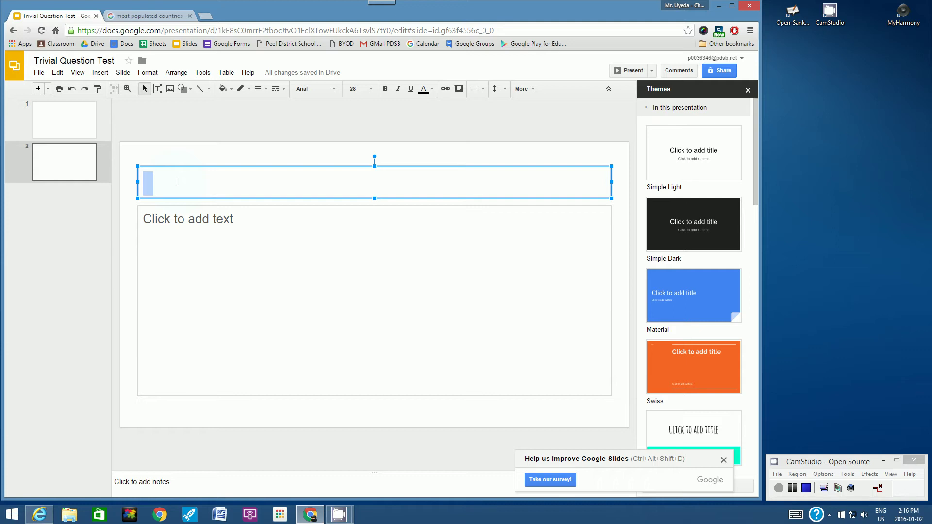
text(What )
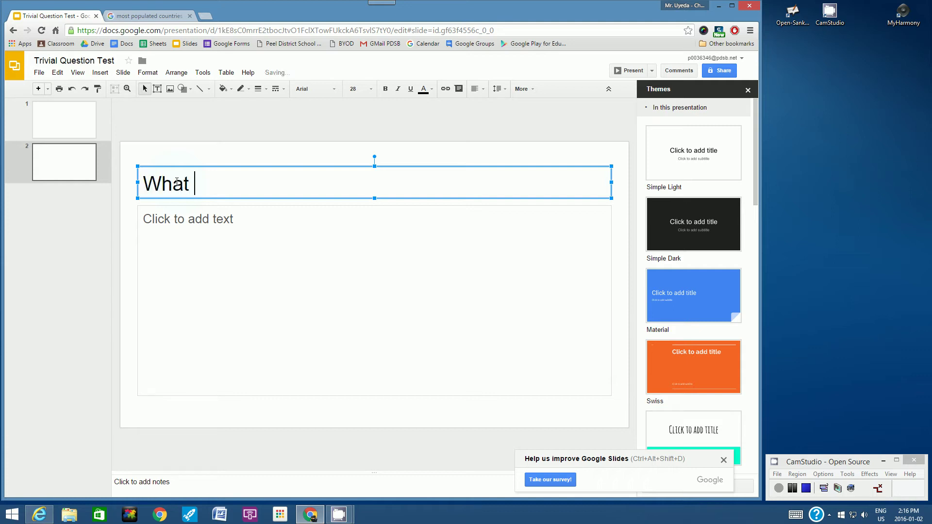
text(is the second most)
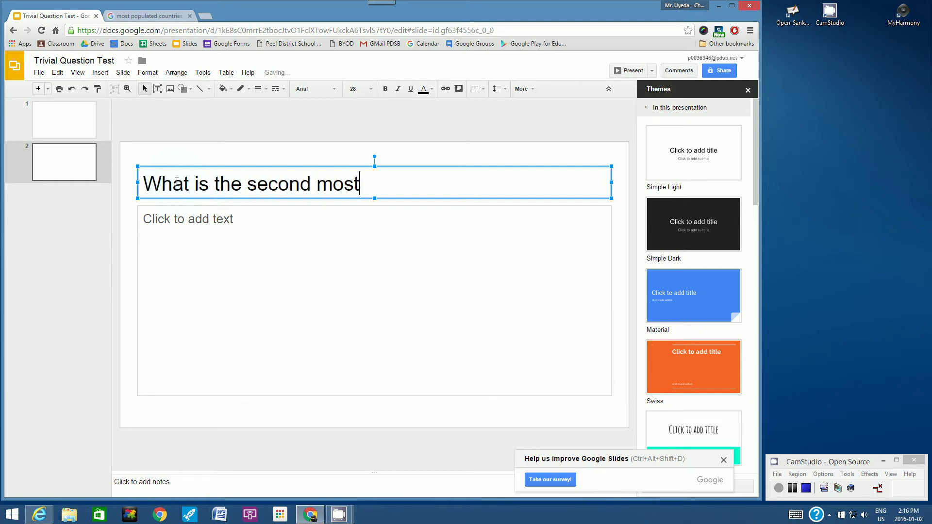
text( populated )
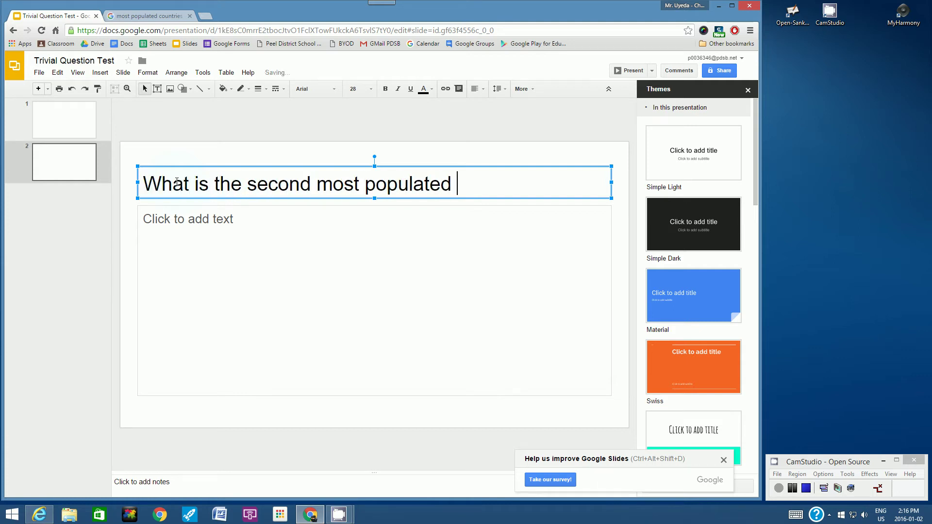
text(country in the wrold)
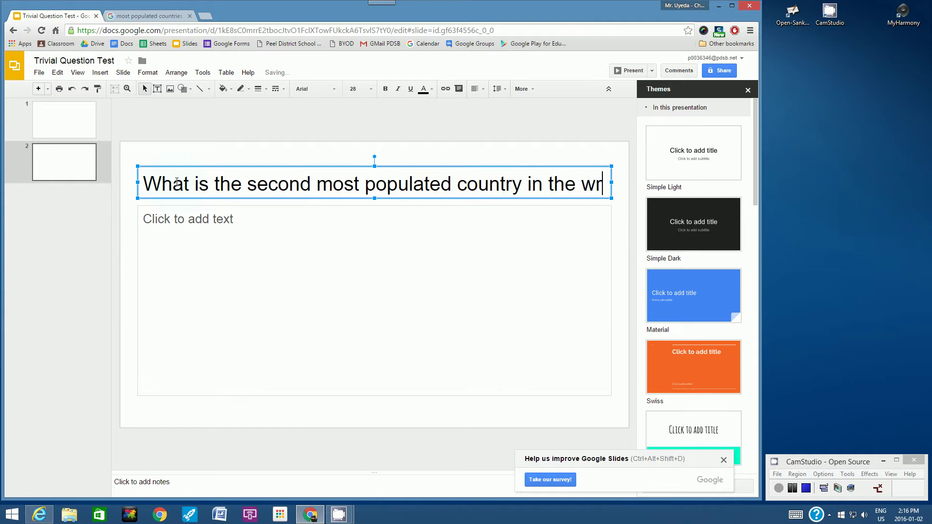
key(BackSpace)
key(BackSpace)
key(BackSpace)
key(BackSpace)
key(BackSpace)
text(world?)
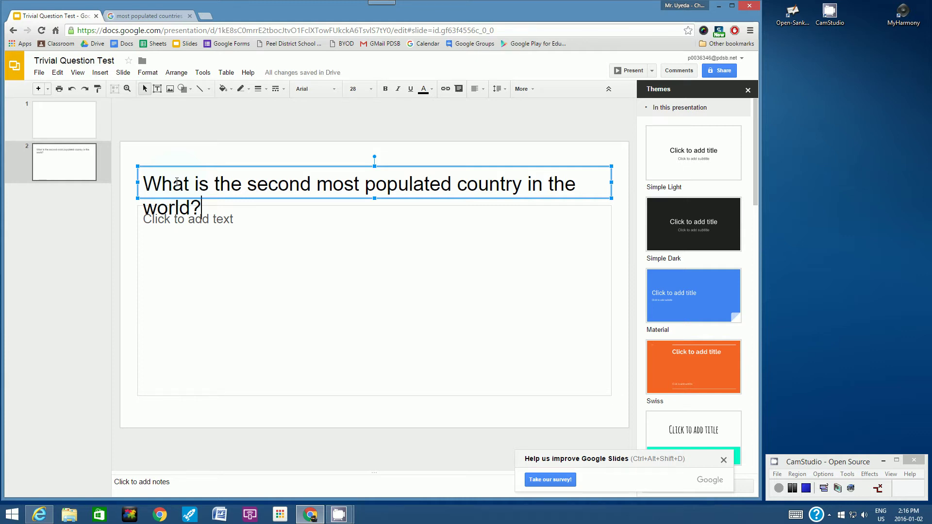
Dismiss the survey popup and delete slide 2's empty body text box.
click(725, 460)
click(298, 321)
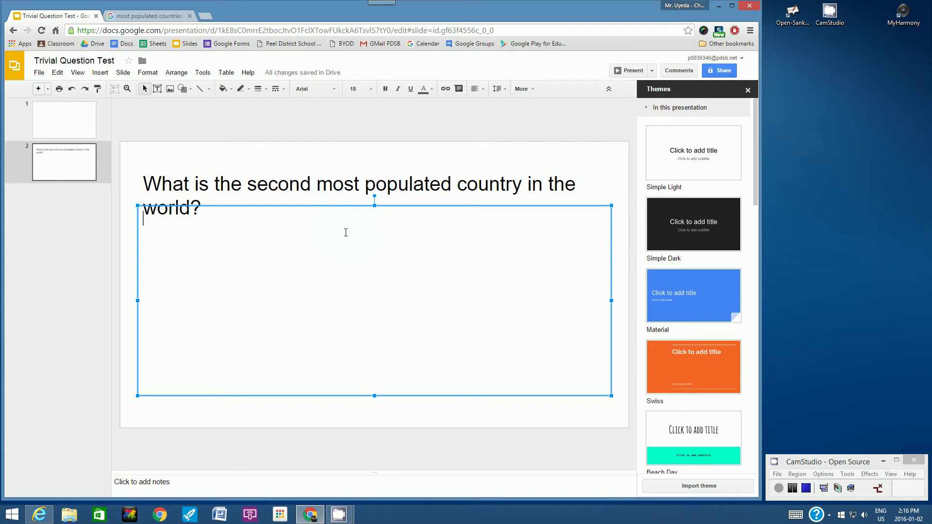
click(156, 167)
click(228, 208)
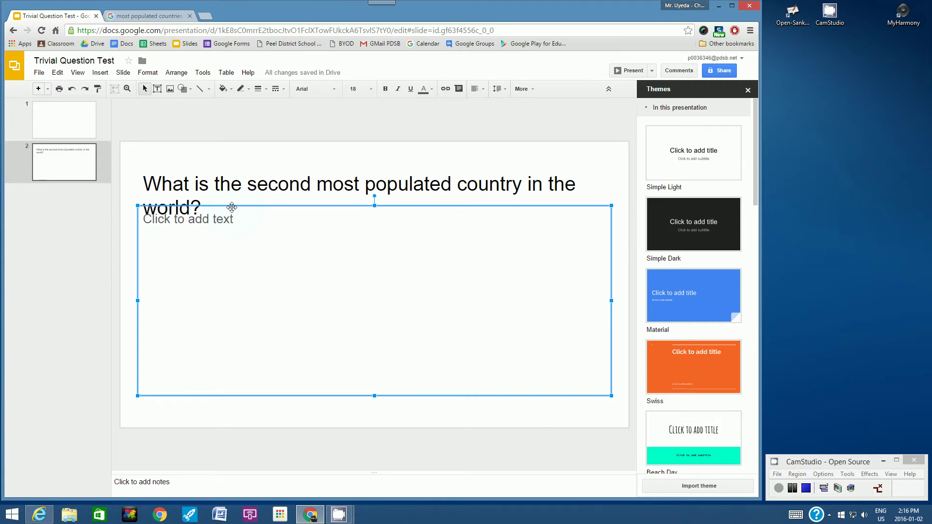
key(Delete)
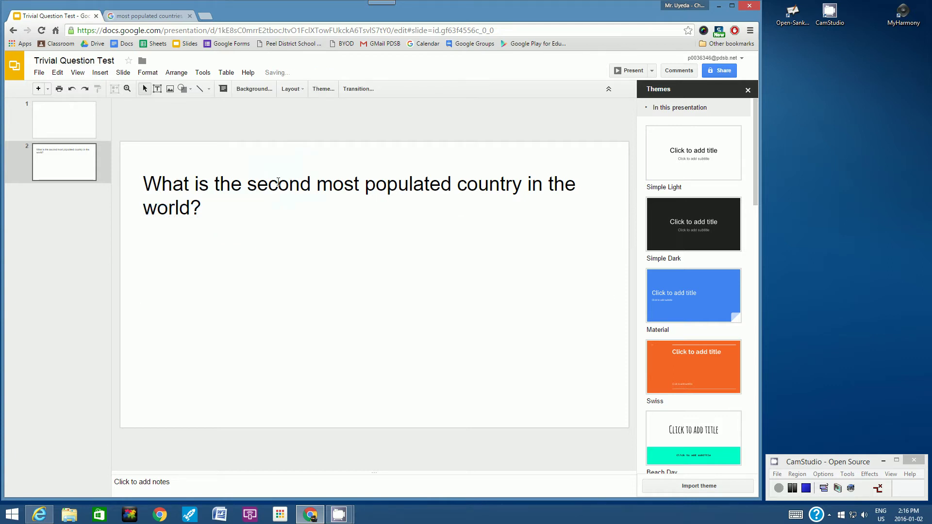
Add slide 3 with the title 'Yes, you are correct!'.
click(37, 90)
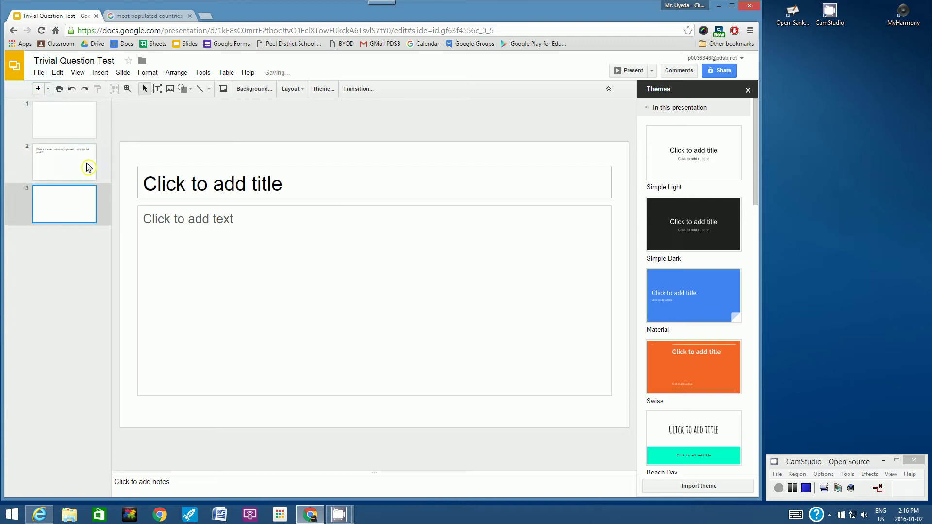
click(293, 185)
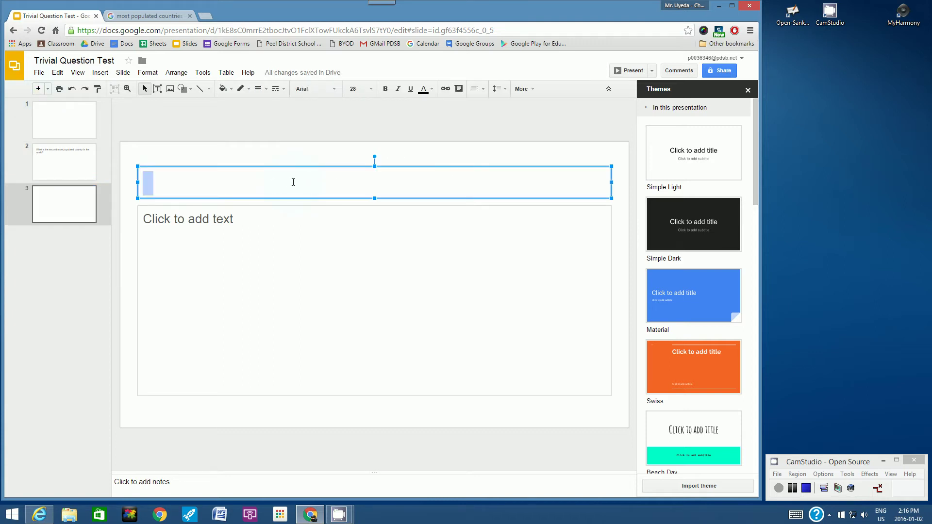
text(Yes, you are corr)
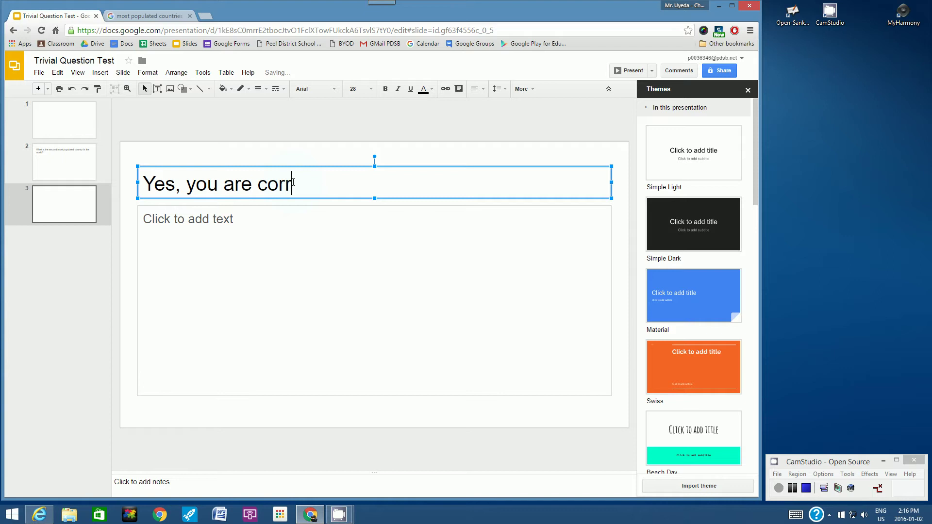
text(ect!)
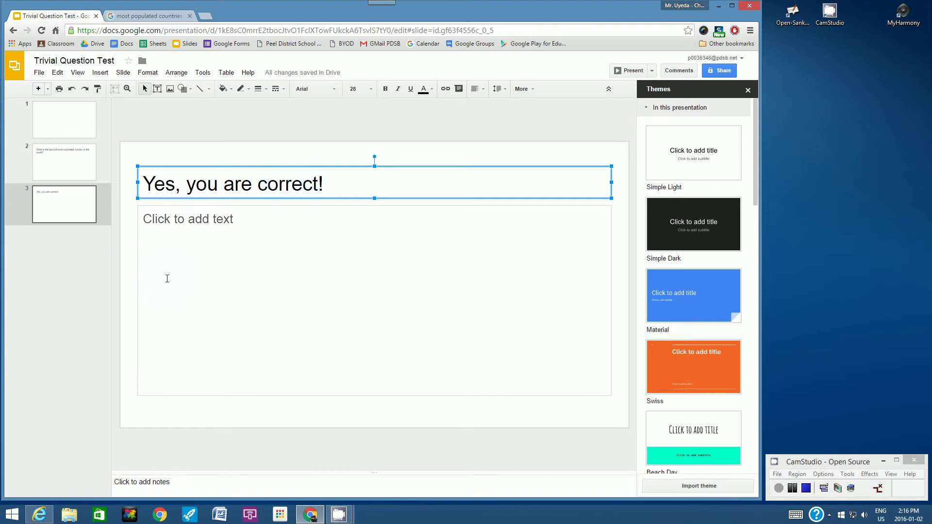
click(46, 268)
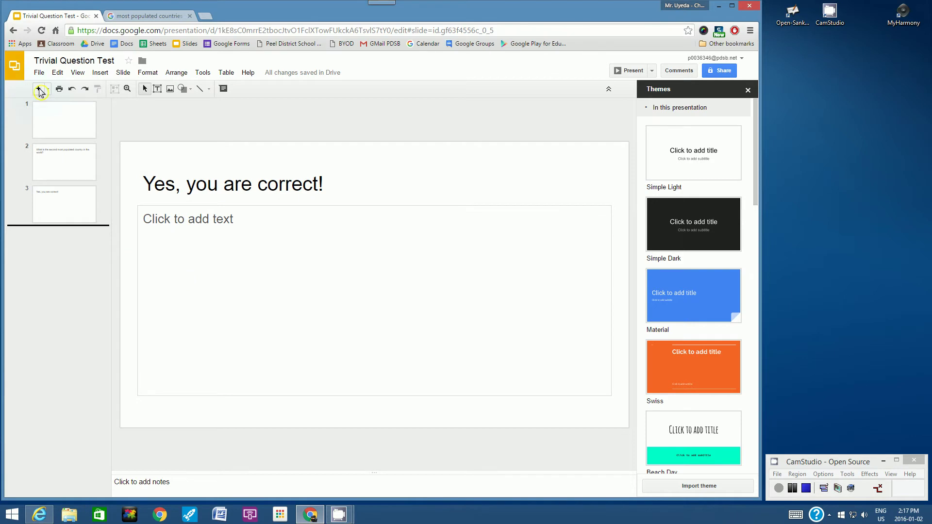
Add slide 4 with the title 'I'm sorry, you are not correct!'.
click(38, 89)
click(186, 184)
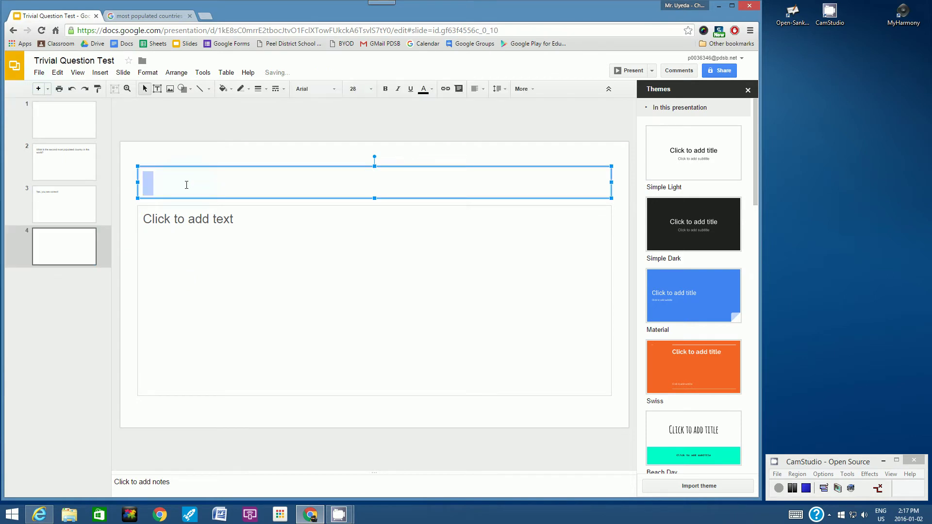
text(Im)
key(BackSpace)
text('m sorry)
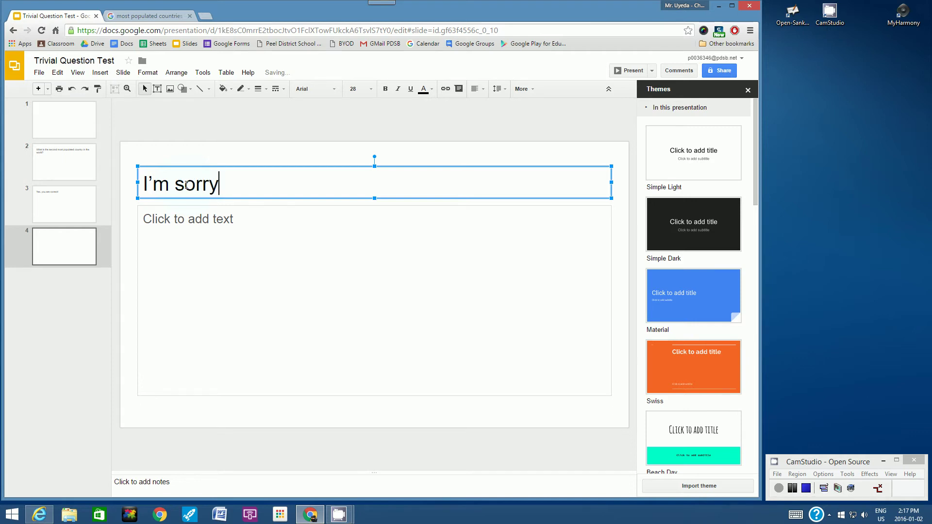
text(, you are not correct!)
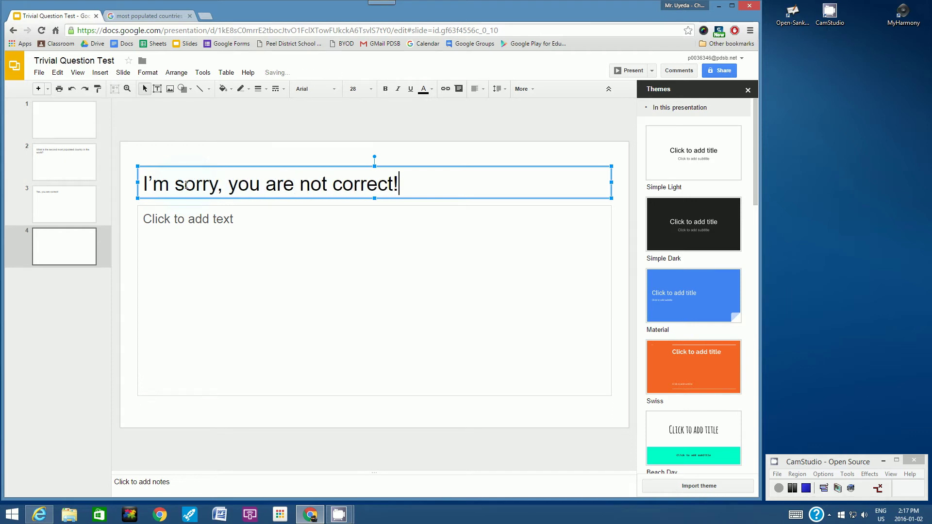
click(40, 209)
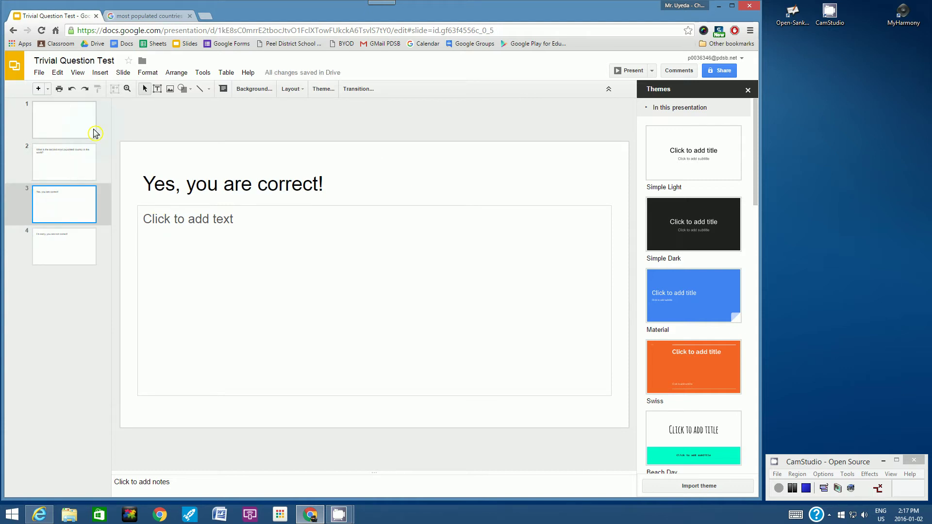
On slide 2, draw a frame shape below the question title.
click(72, 163)
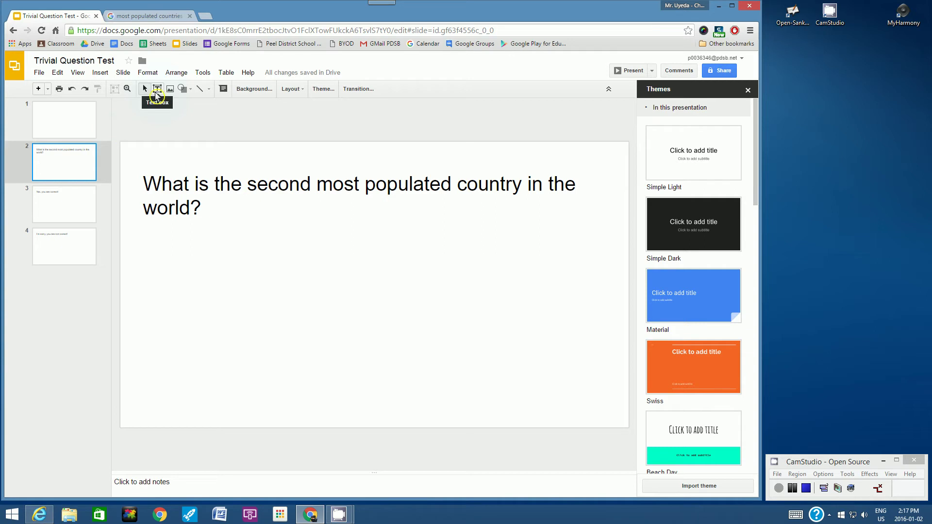
click(101, 73)
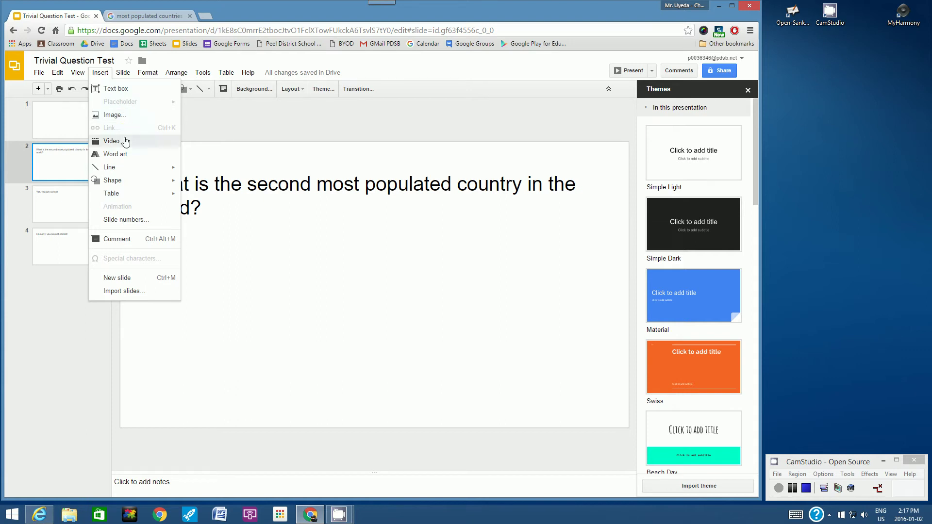
mouse_move(123, 182)
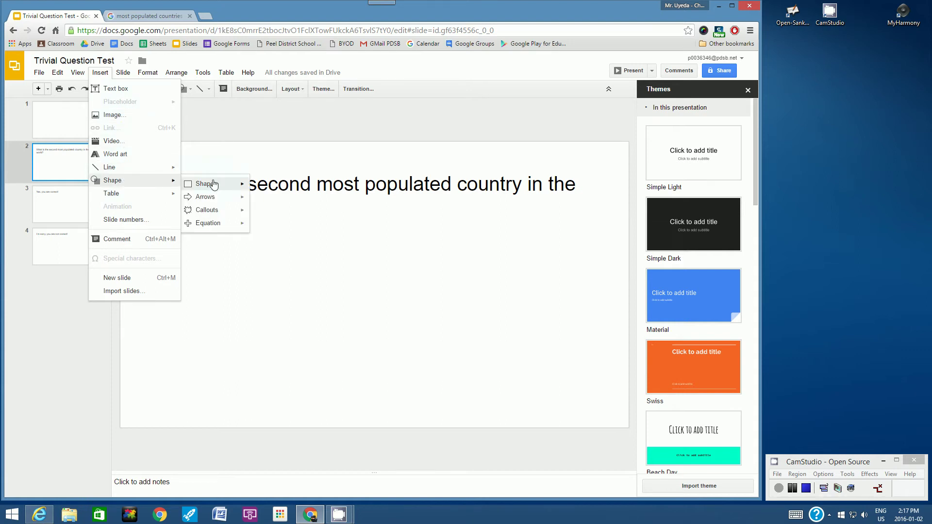
mouse_move(228, 186)
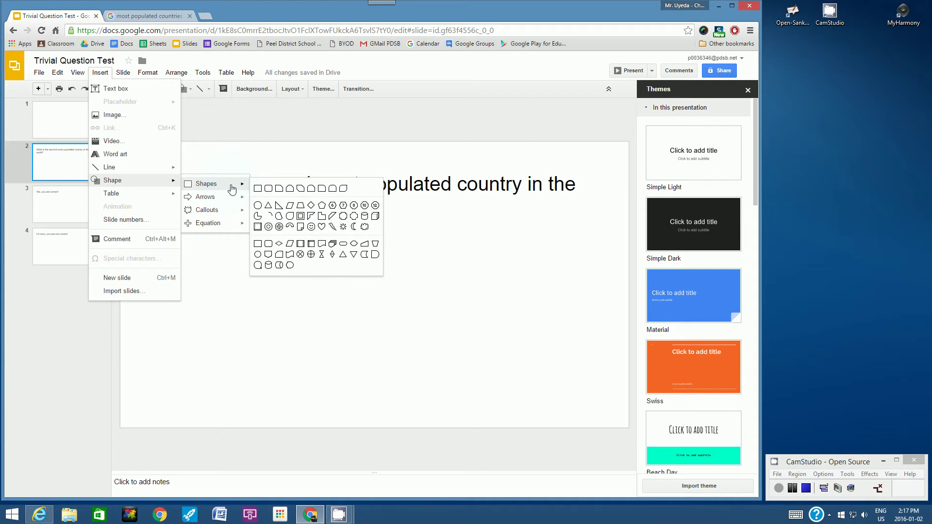
click(259, 227)
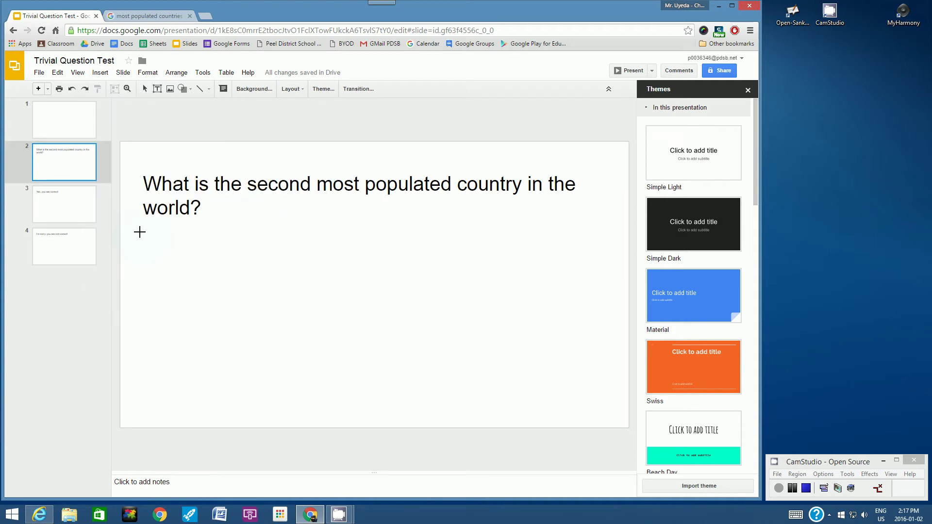
drag(140, 232, 344, 309)
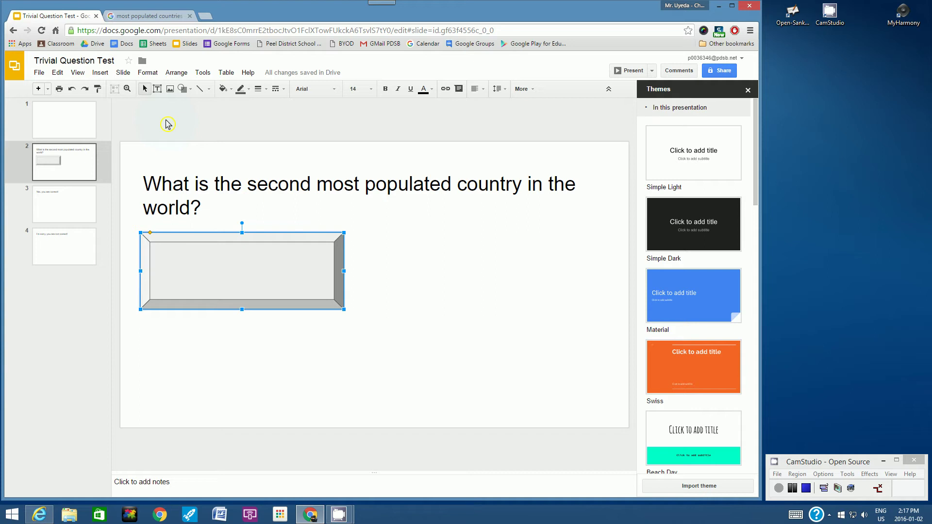
Replace the frame with a rounded rectangle drawn below the question.
key(Delete)
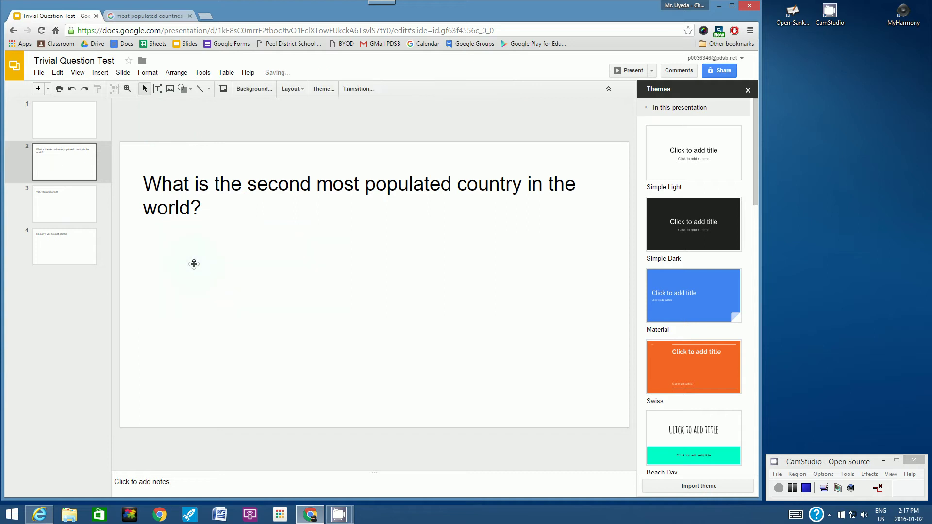
click(101, 73)
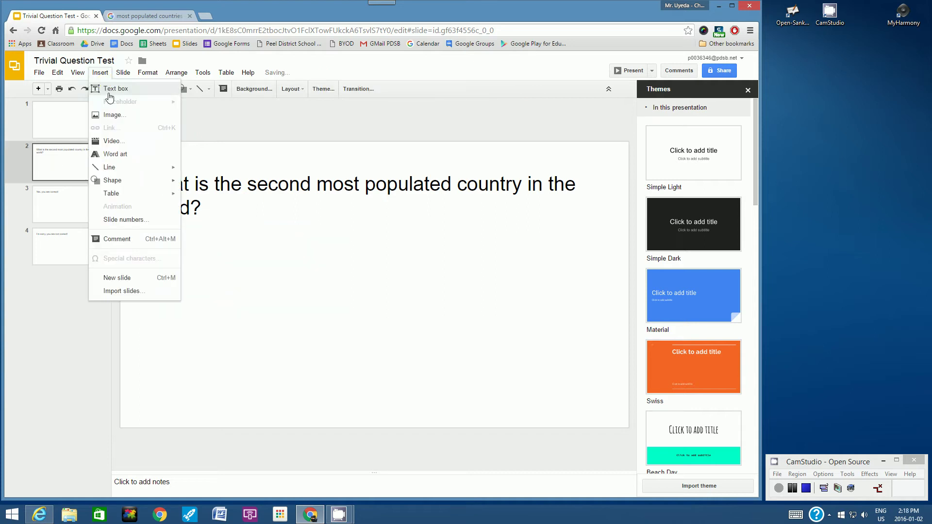
mouse_move(132, 188)
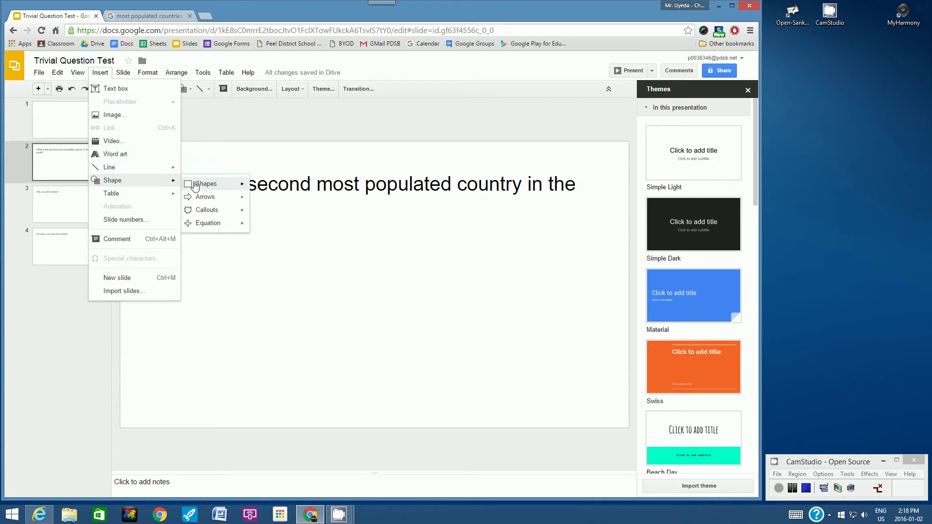
mouse_move(217, 187)
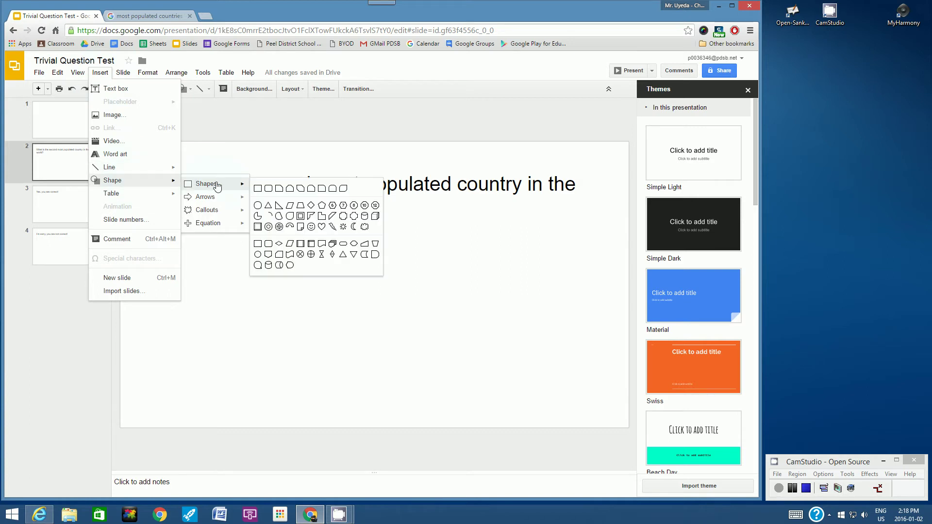
click(261, 191)
drag(143, 240, 341, 306)
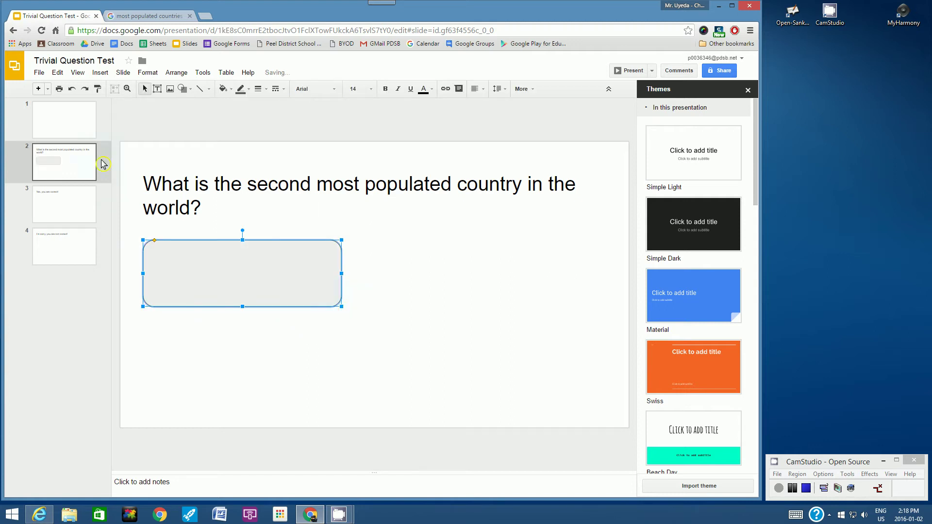
click(99, 73)
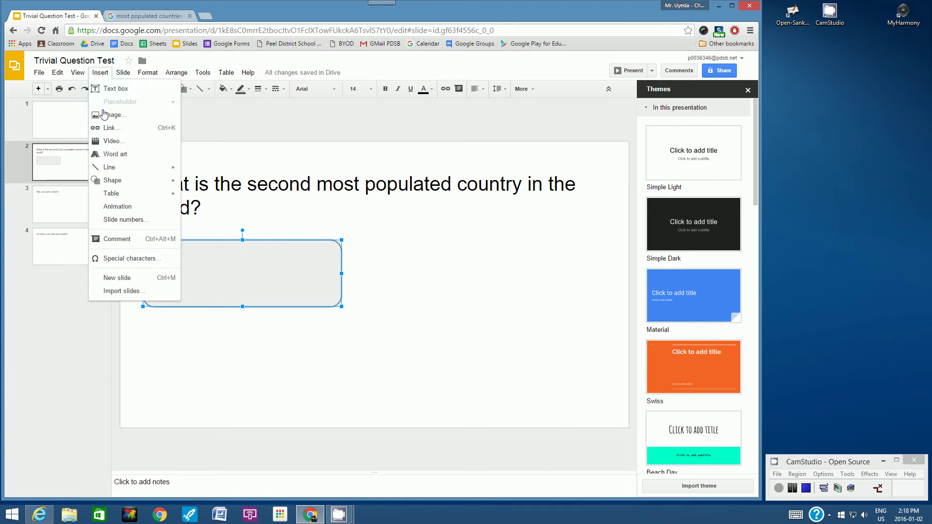
Put a text box in the rounded rectangle reading '1. China' as a numbered list.
click(116, 89)
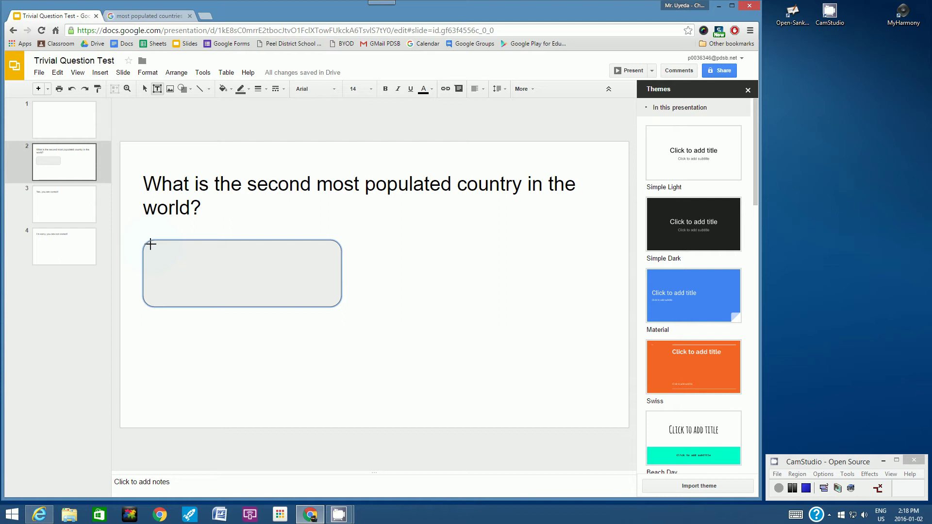
drag(149, 245, 335, 302)
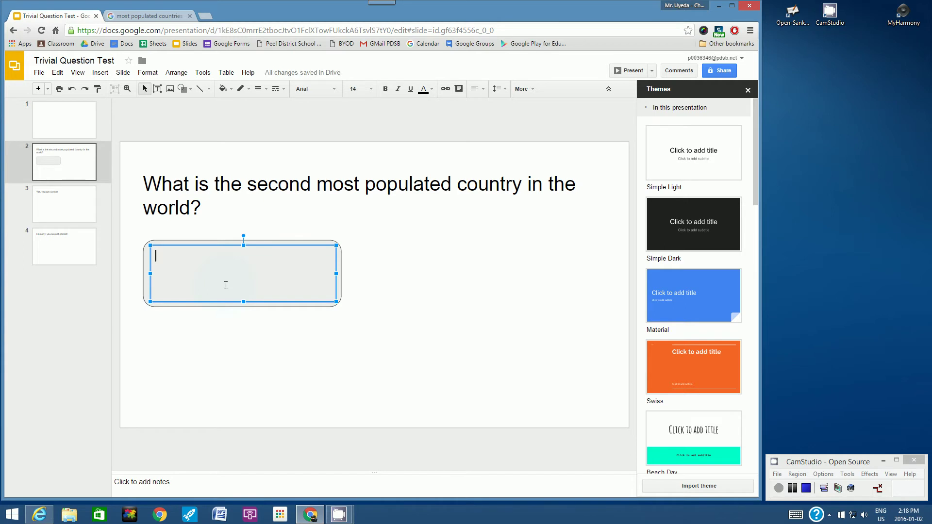
key(ctrl+shift+7)
text(China)
click(157, 18)
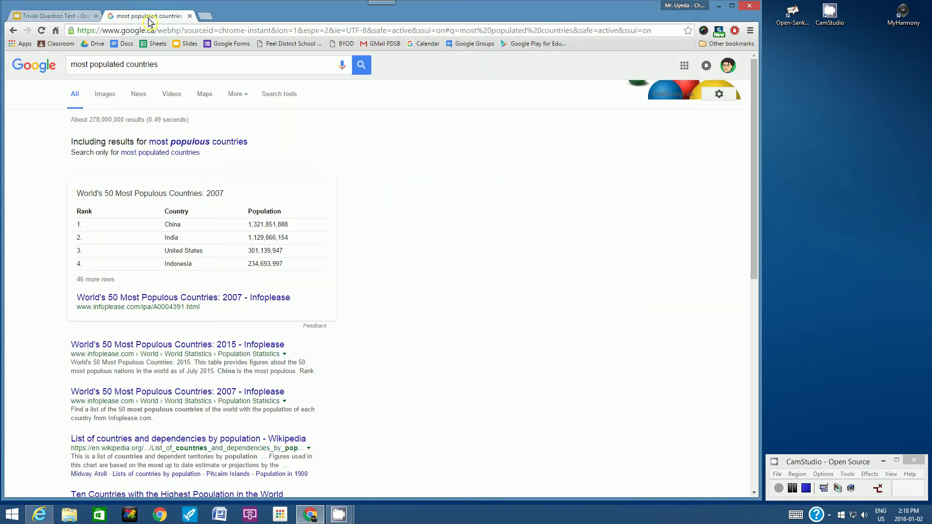
click(59, 16)
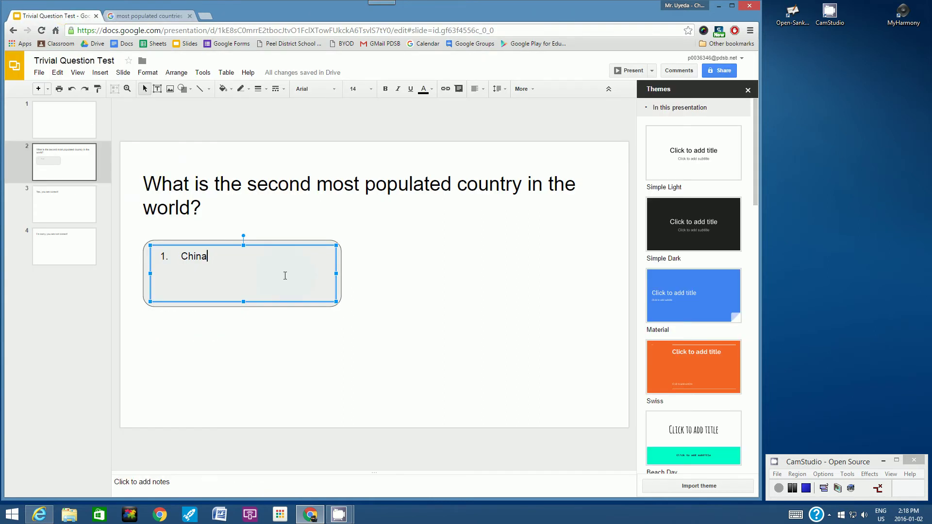
Select the China button with its text box, then copy and paste it.
click(248, 358)
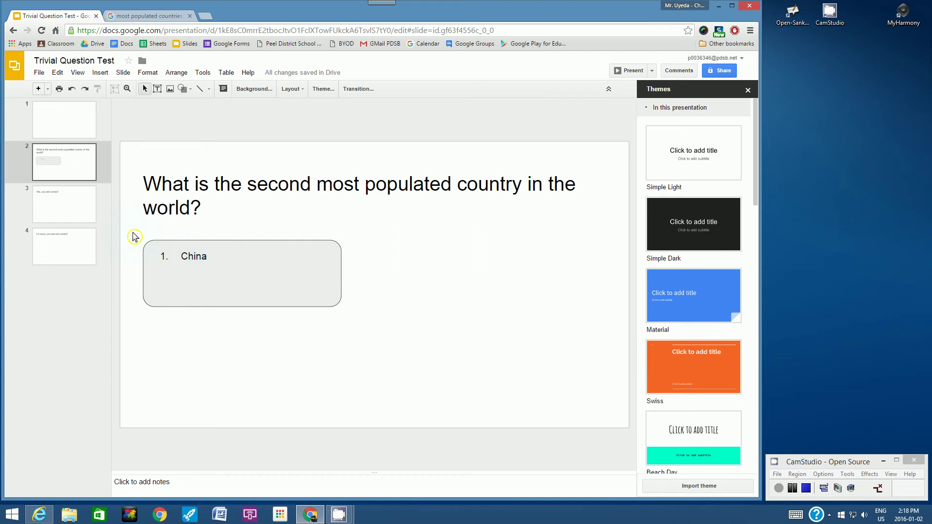
drag(133, 233, 364, 322)
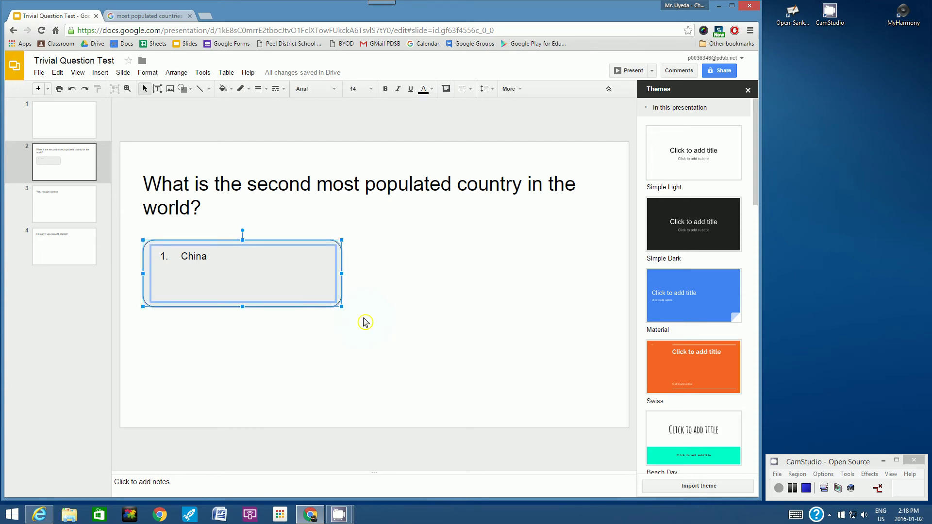
click(58, 75)
click(72, 136)
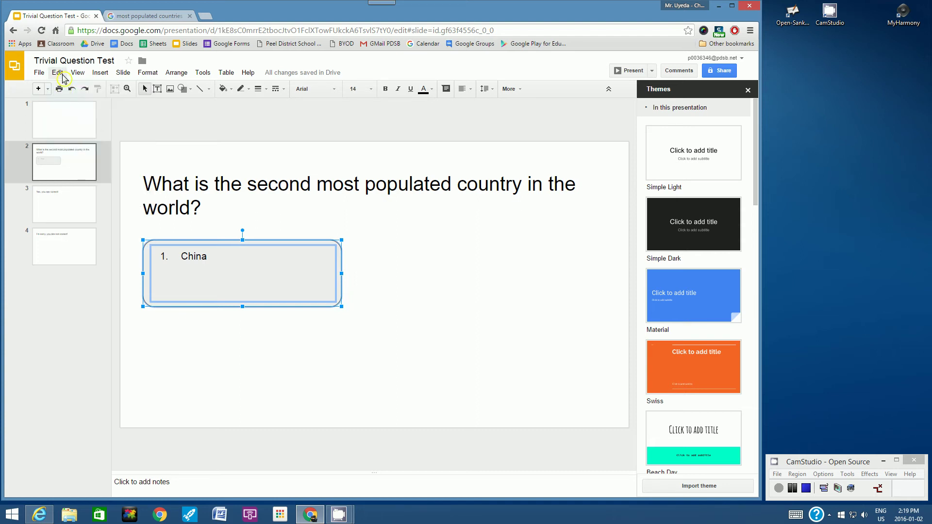